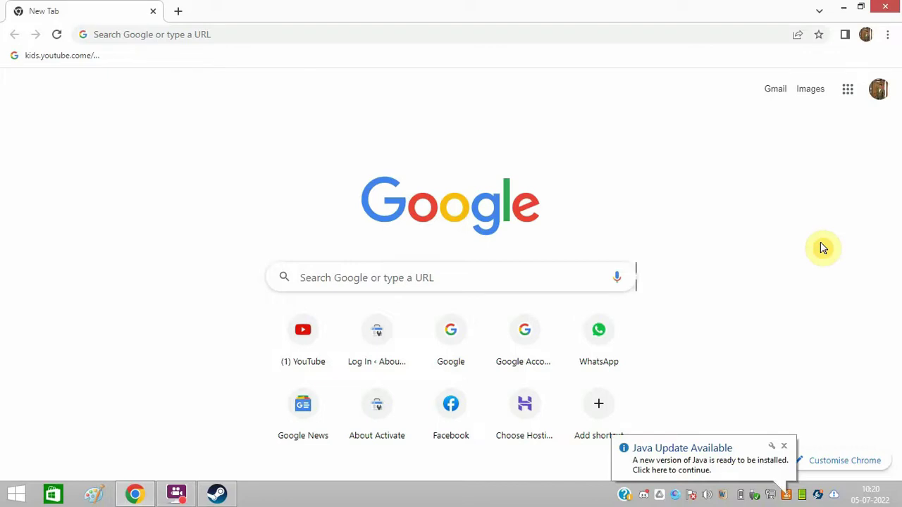
Launch Task Manager with taskmgr from Run and end the Steam (32 bit) process
key("super+r")
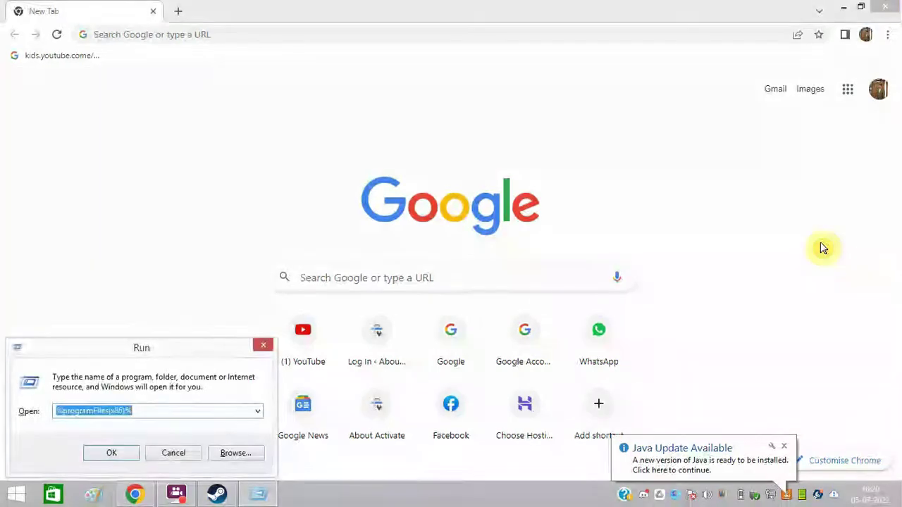
type("tas")
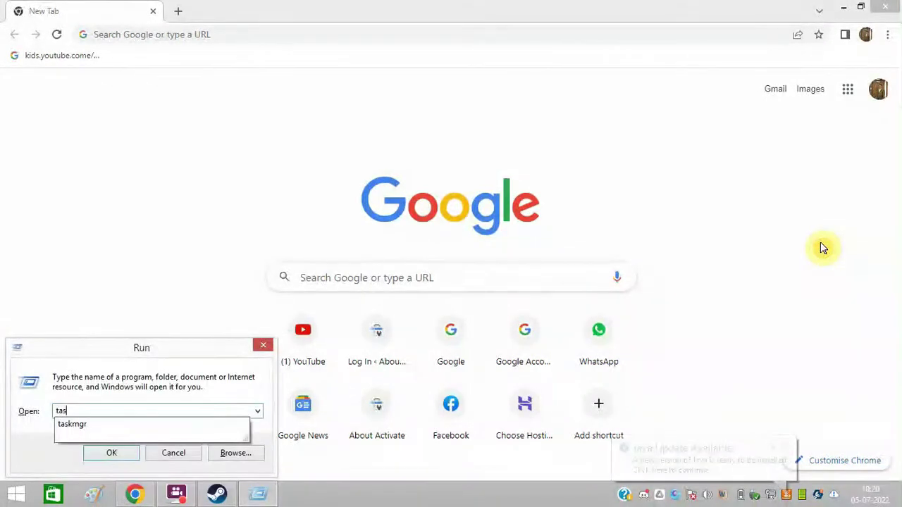
key("Down")
key("Return")
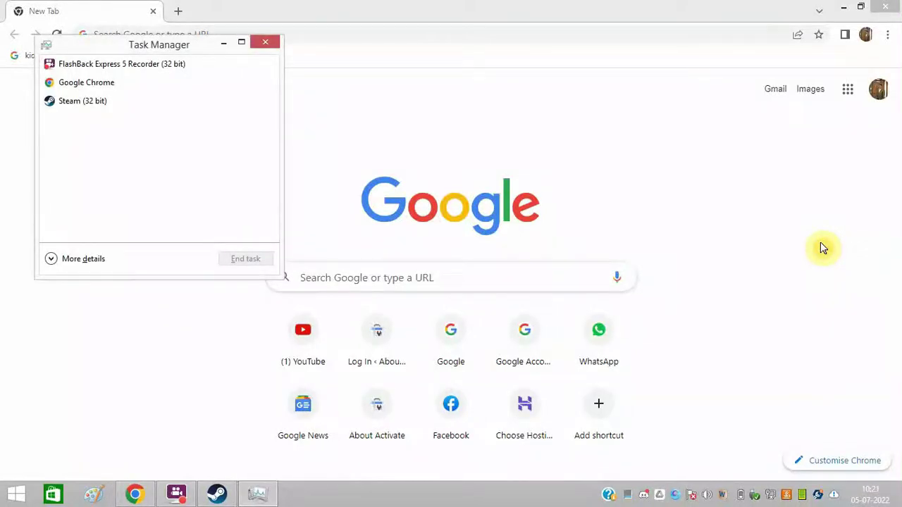
left_click(83, 109)
left_click(89, 113)
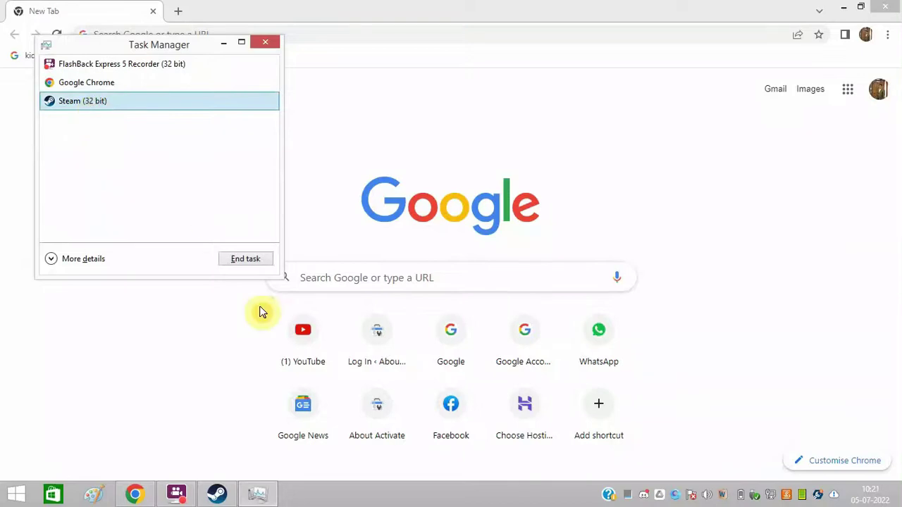
left_click(246, 259)
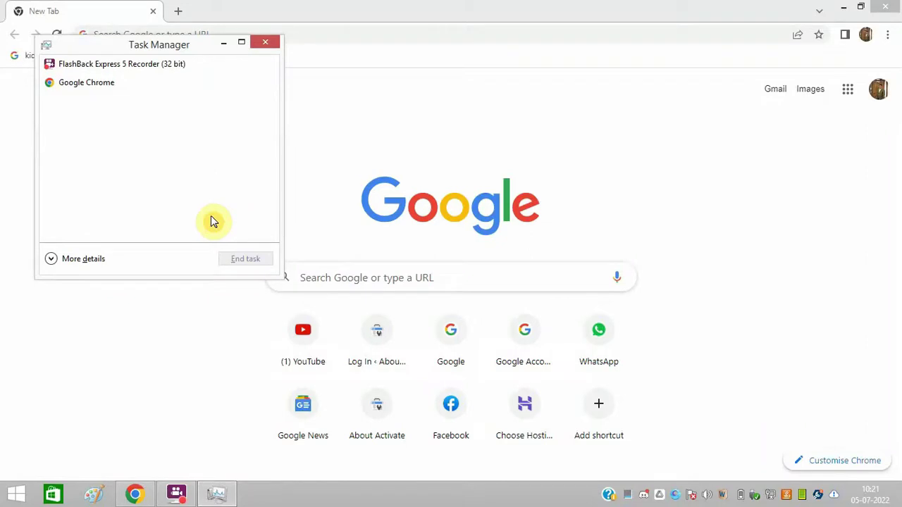
Close Task Manager, relaunch Steam from Start search, and sign in with the account password
left_click(265, 42)
left_click(10, 493)
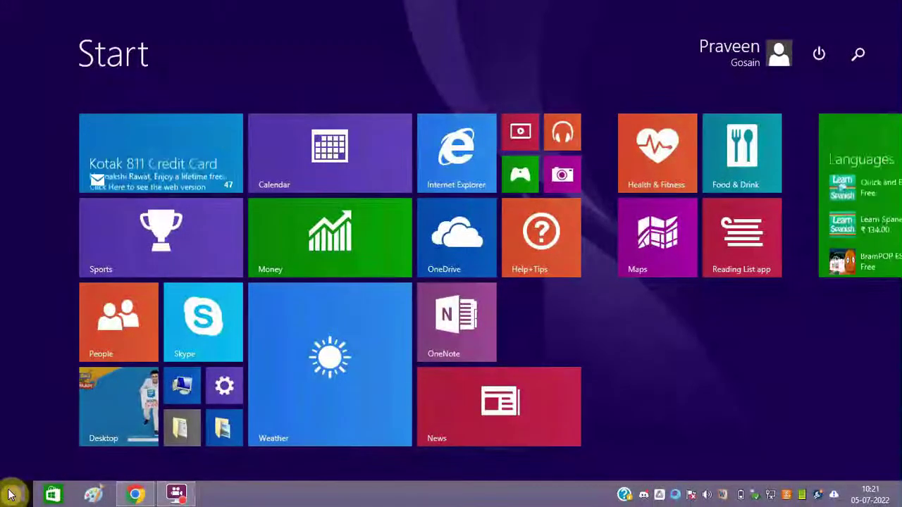
type("s")
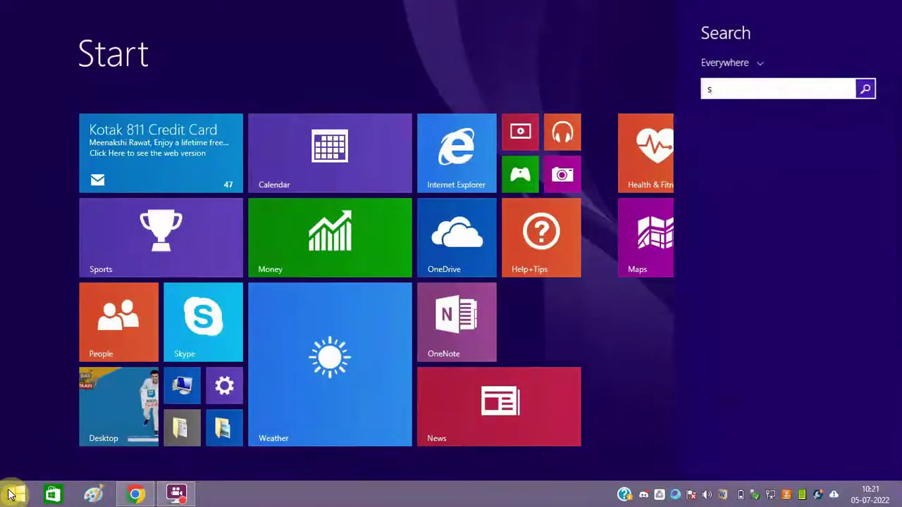
type("te")
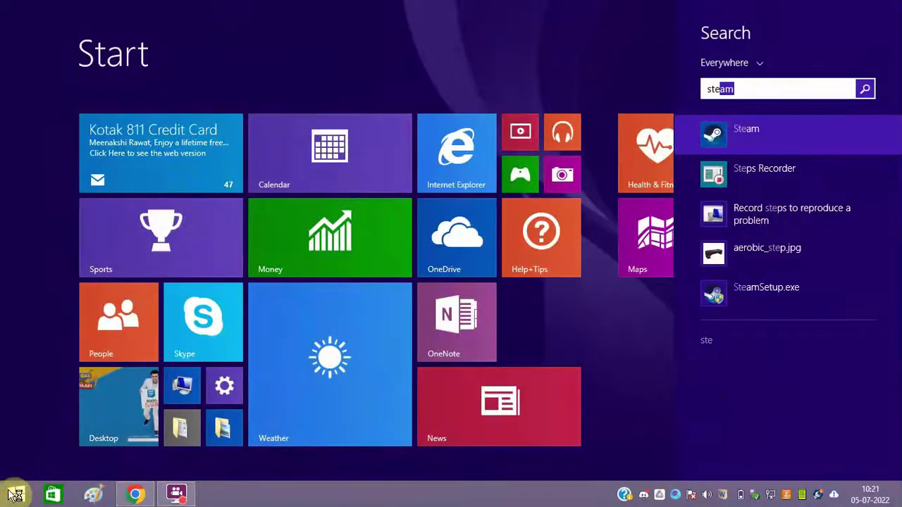
left_click(12, 496)
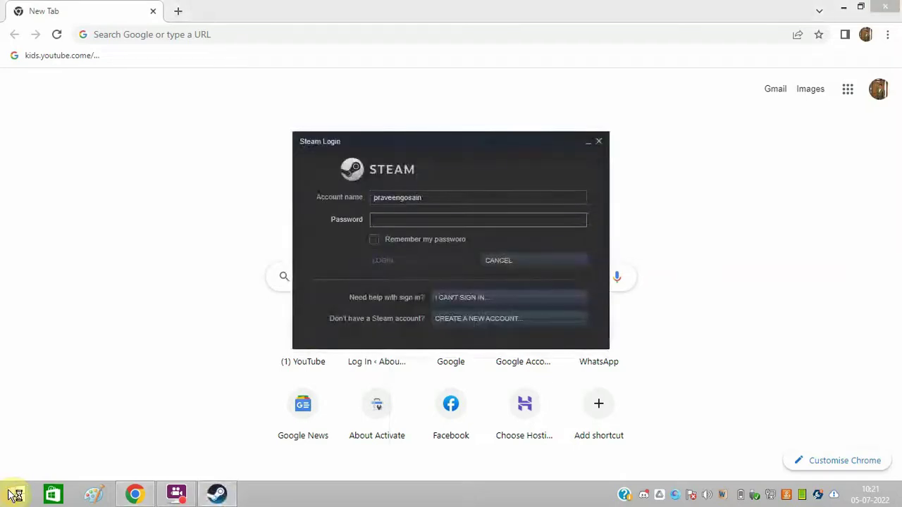
key("ctrl+v")
key("Return")
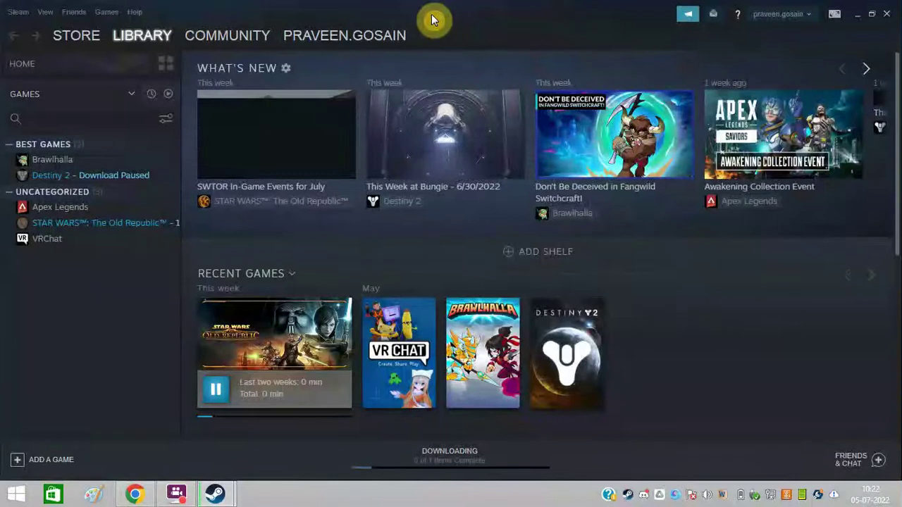
Clear Steam's download cache from Settings > Downloads and confirm with OK
left_click(18, 13)
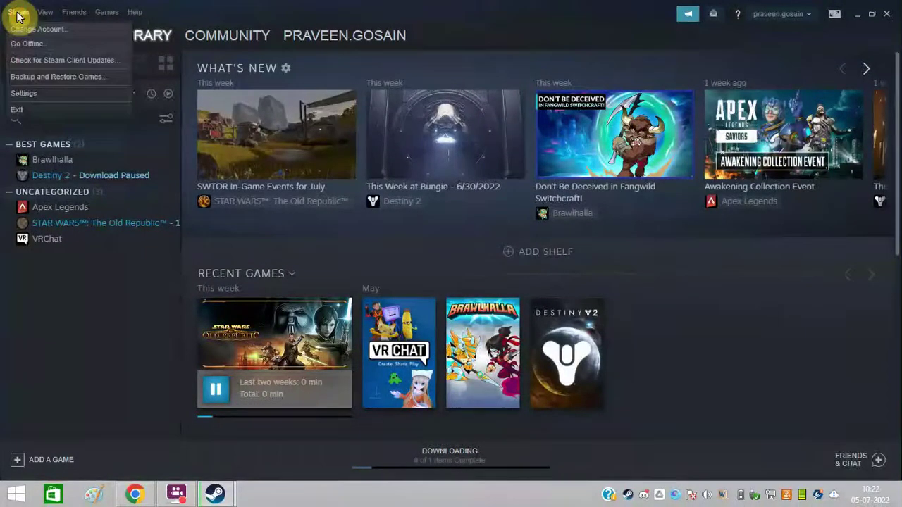
left_click(31, 99)
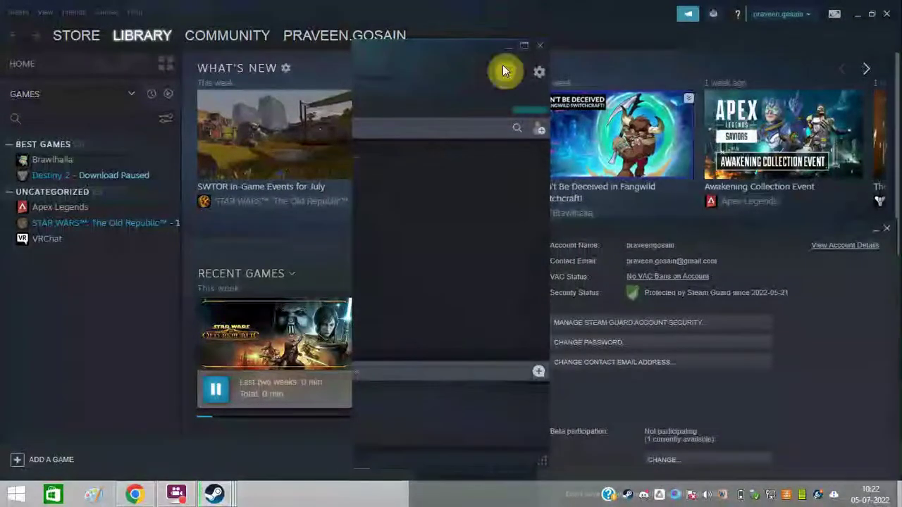
left_click(539, 46)
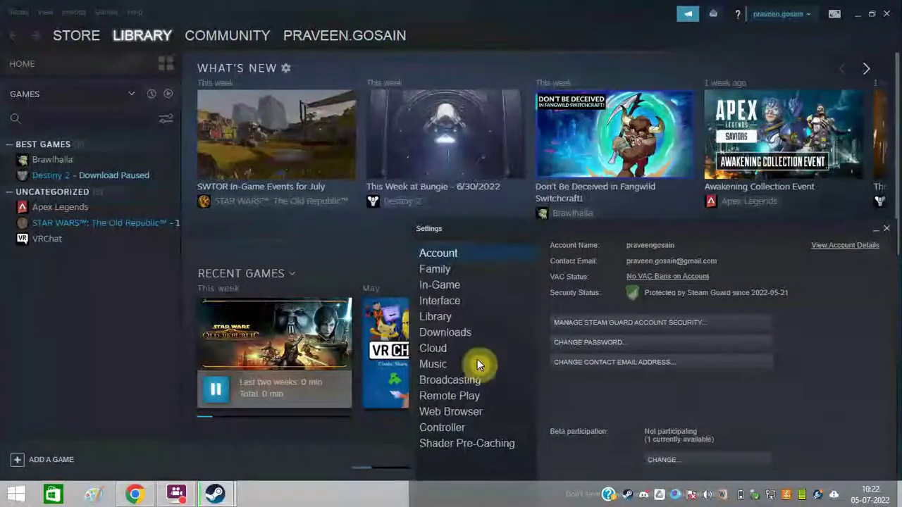
left_click(453, 336)
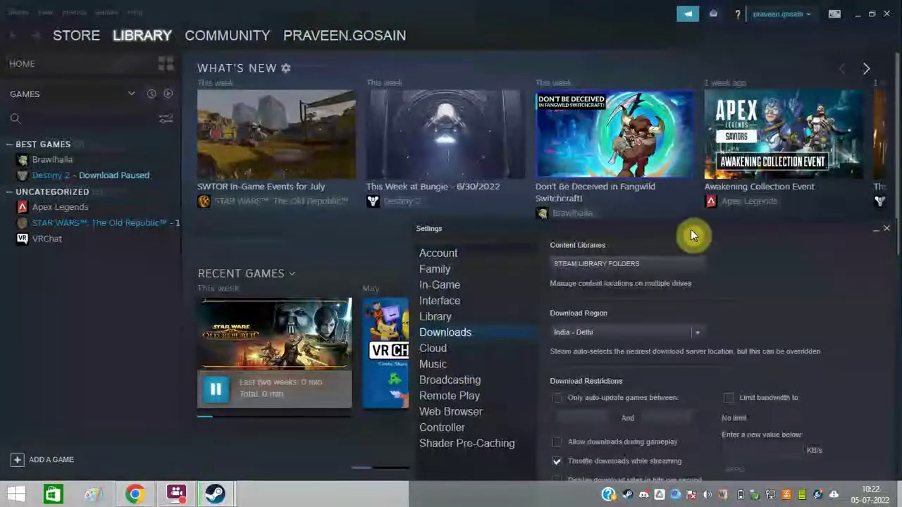
left_click_drag(690, 229, 379, 108)
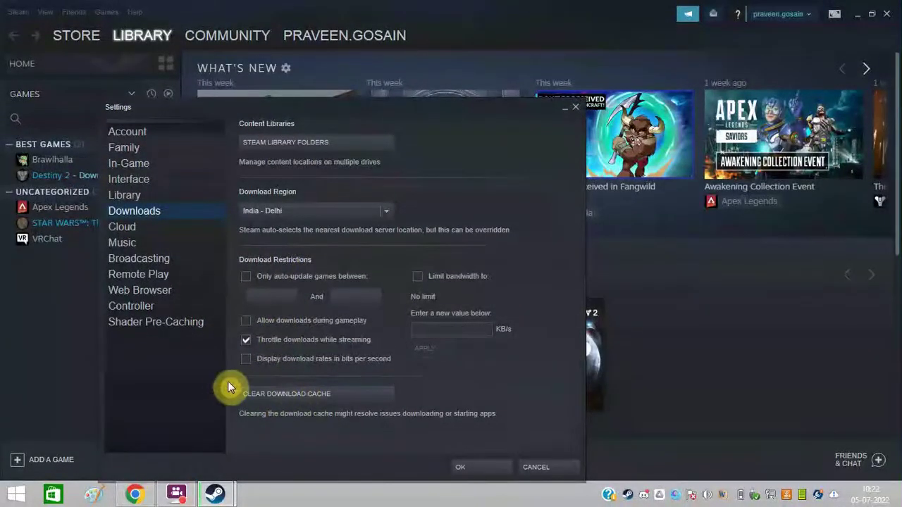
left_click(291, 394)
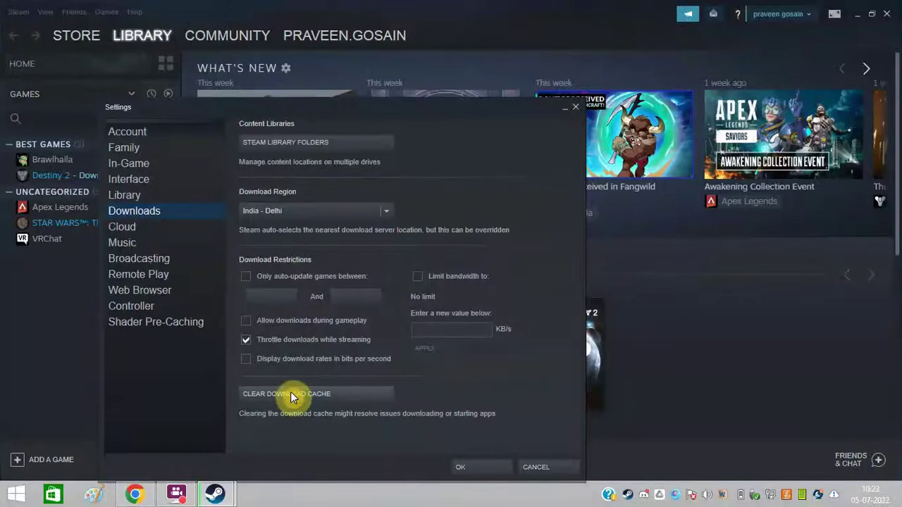
left_click(423, 266)
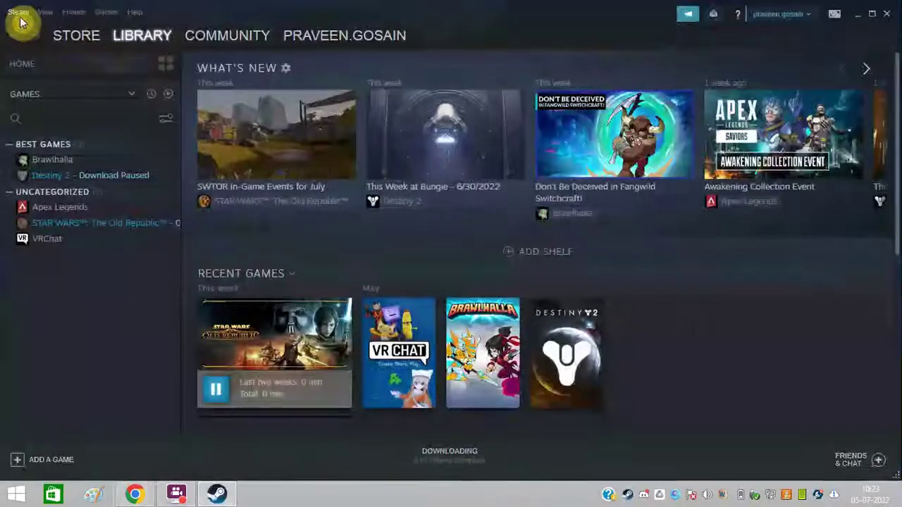
Delete Steam's web browser data in Settings > Web Browser, confirm, and restart Steam
left_click(19, 13)
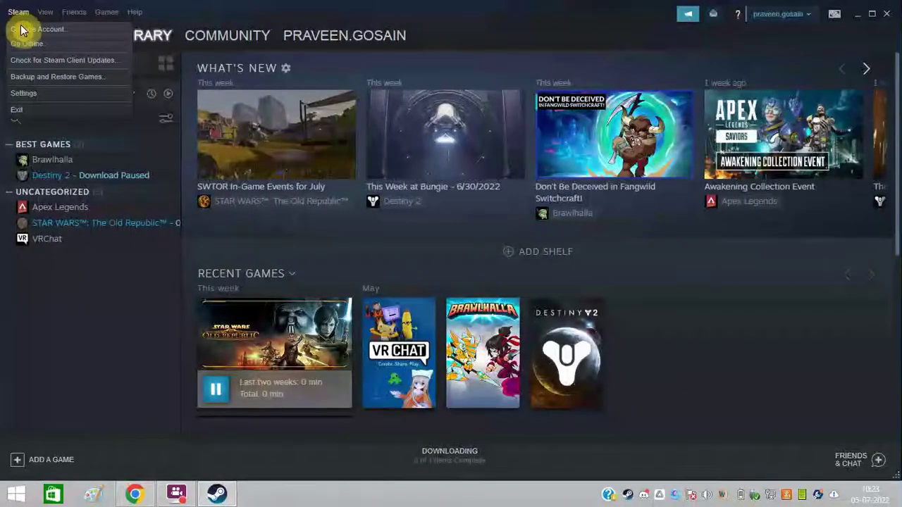
left_click(31, 92)
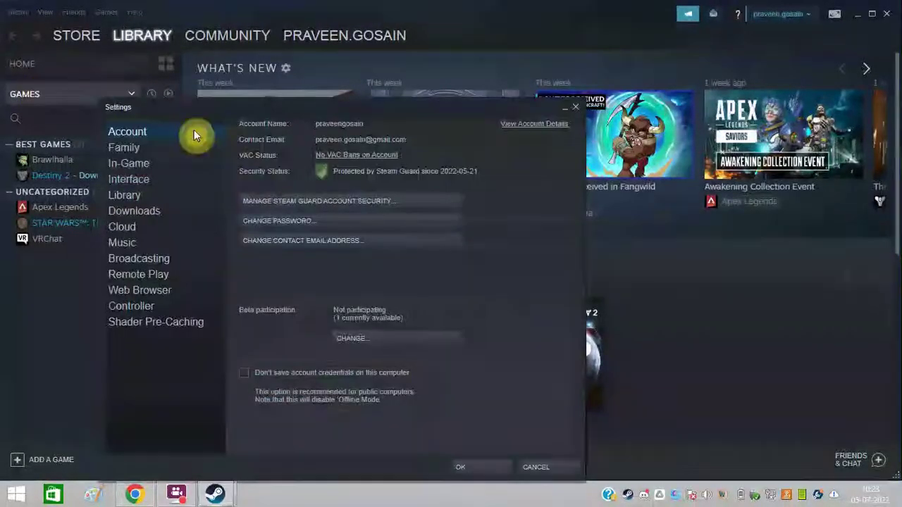
left_click(149, 296)
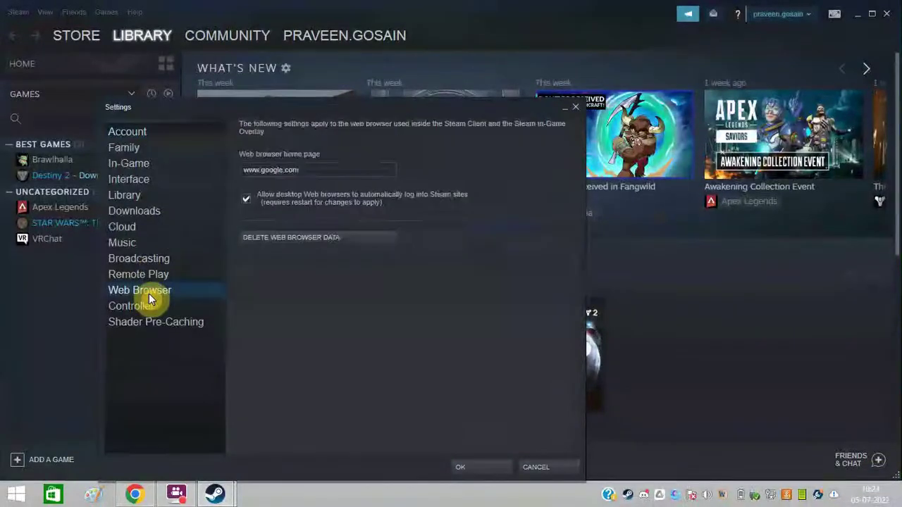
left_click(314, 238)
left_click(435, 262)
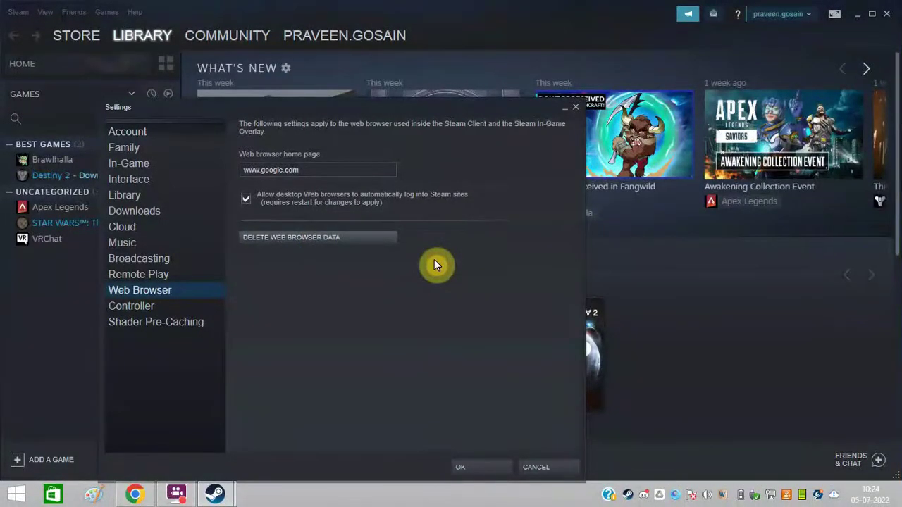
left_click(470, 467)
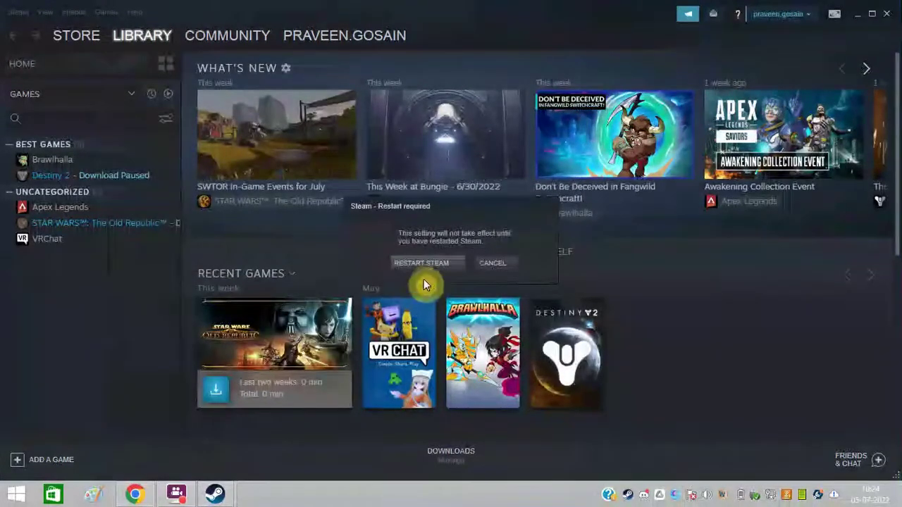
left_click(432, 268)
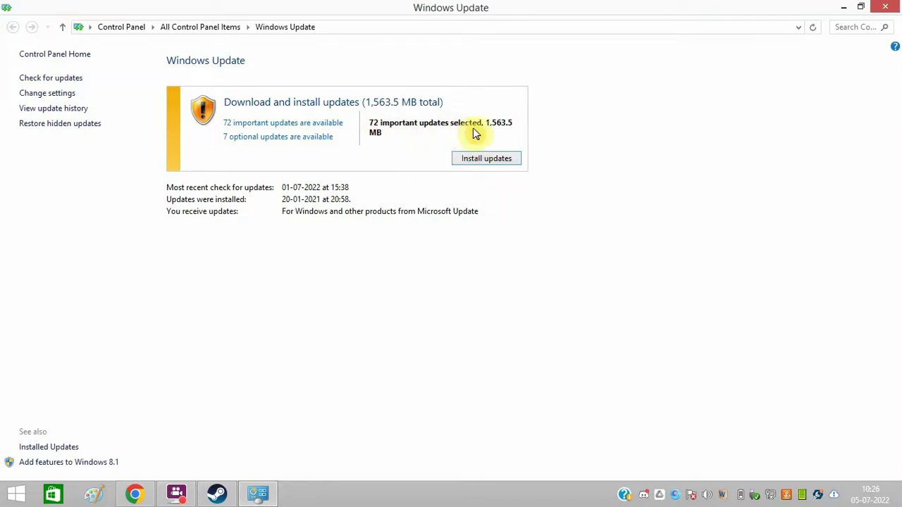
Close the Windows Update window to get back to the desktop
left_click(890, 9)
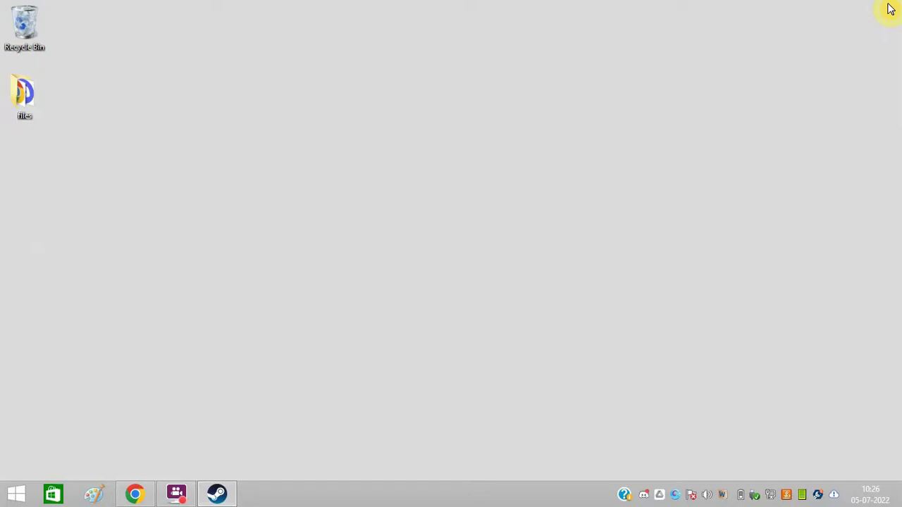
Disable Adobe Acrobat SpeedLauncher in Task Manager's Start-up list, then close Task Manager
key("super+r")
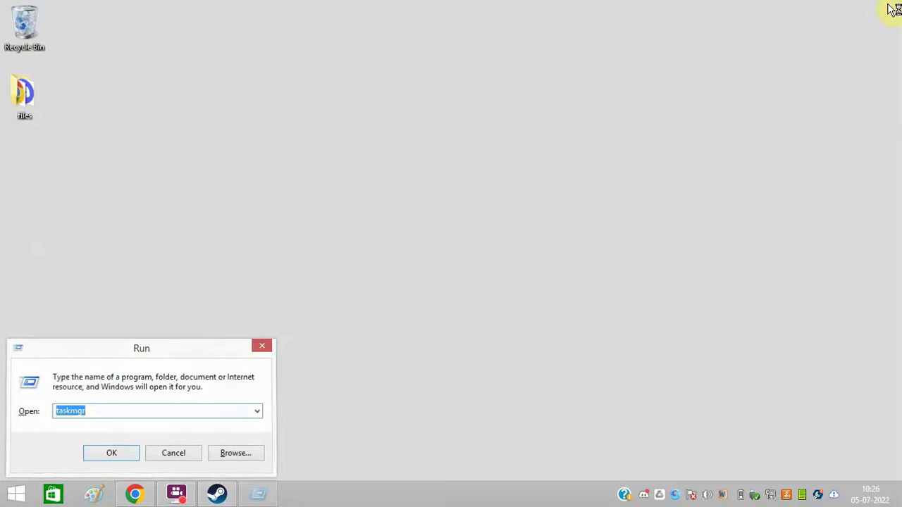
key("Return")
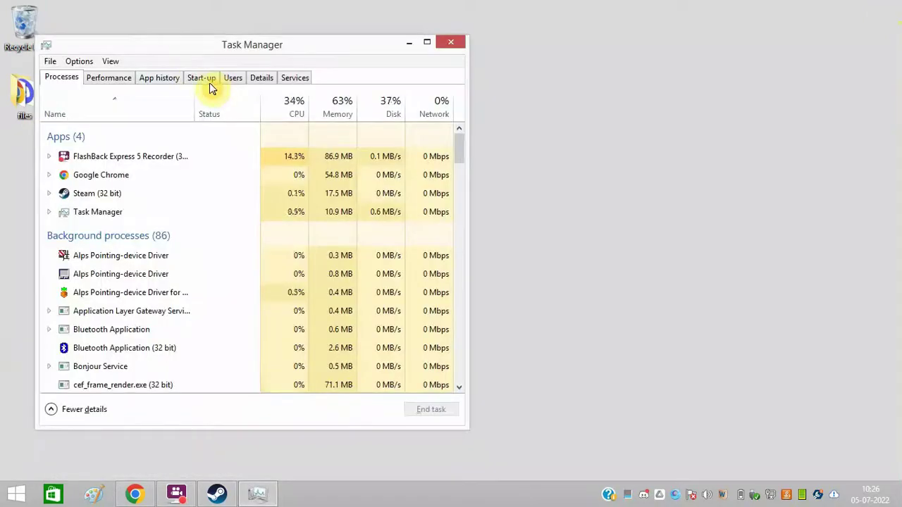
left_click(206, 85)
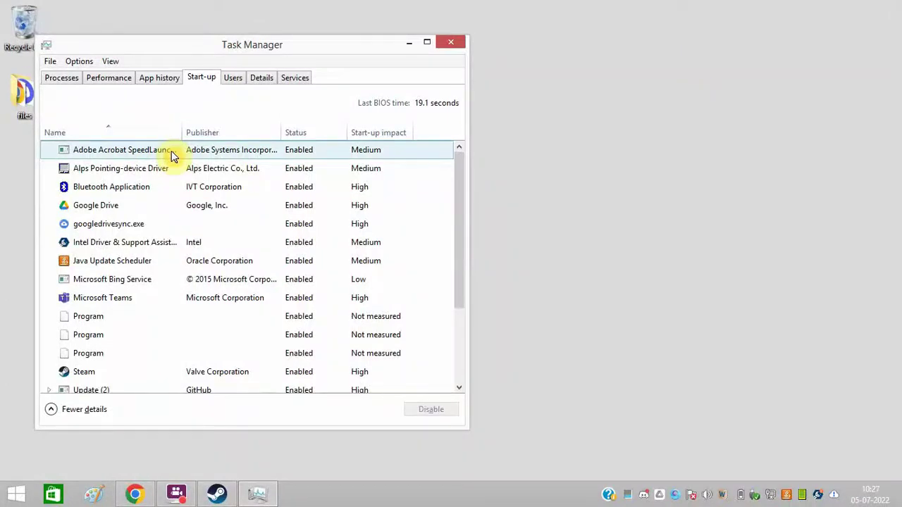
left_click(121, 150)
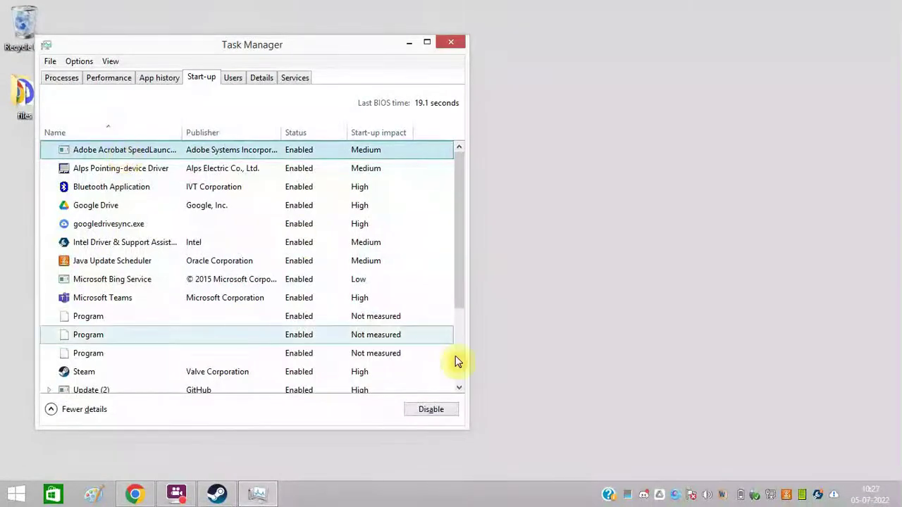
left_click(449, 409)
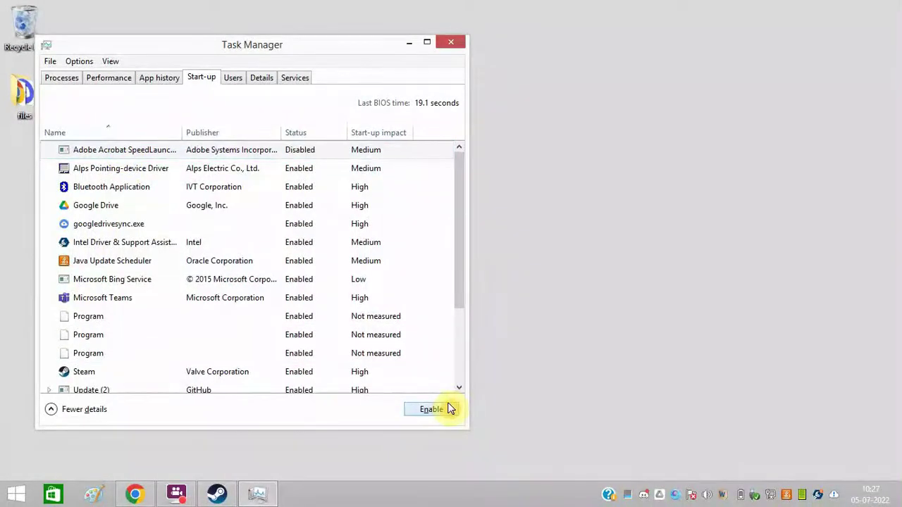
left_click(446, 42)
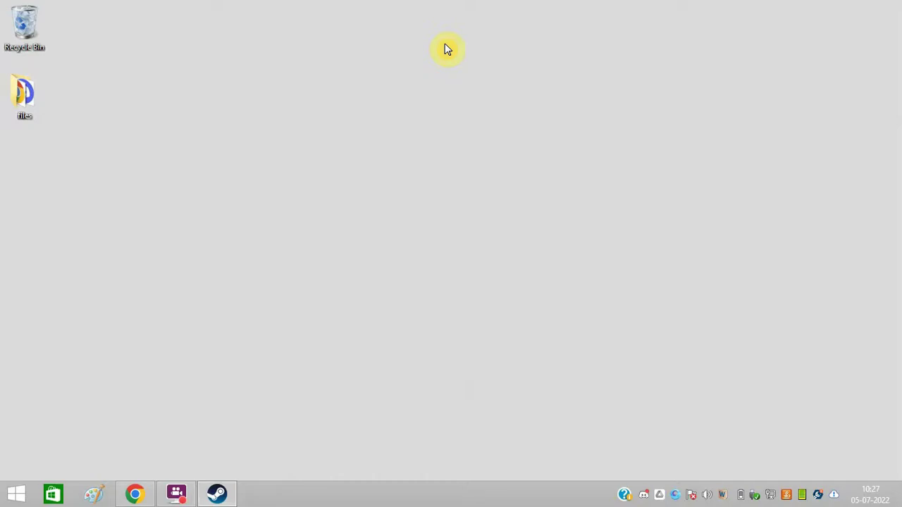
key("super+r")
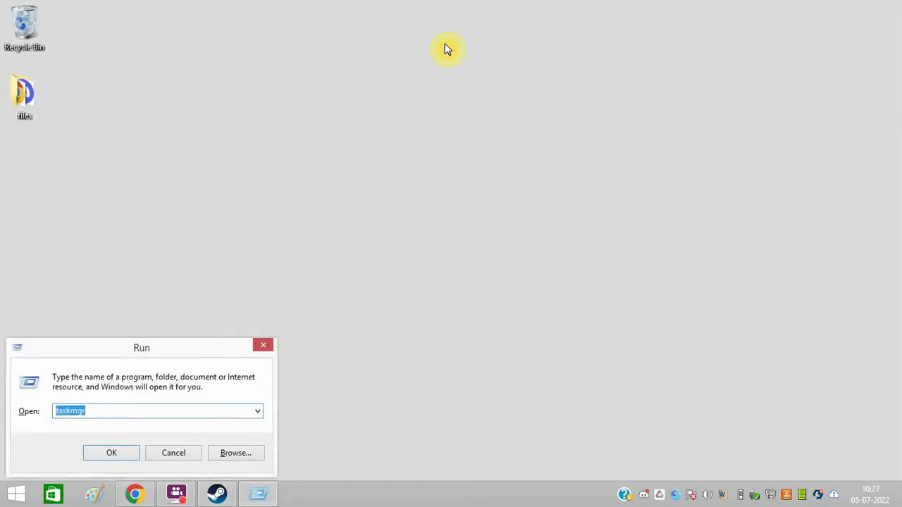
Open the %temp% folder, select all its files and folders, and close the window
type("%te")
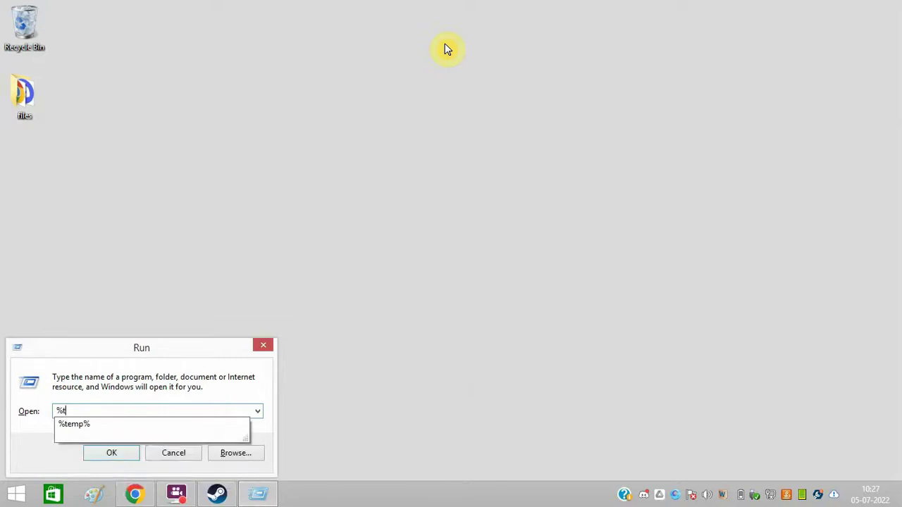
key("Down")
key("Return")
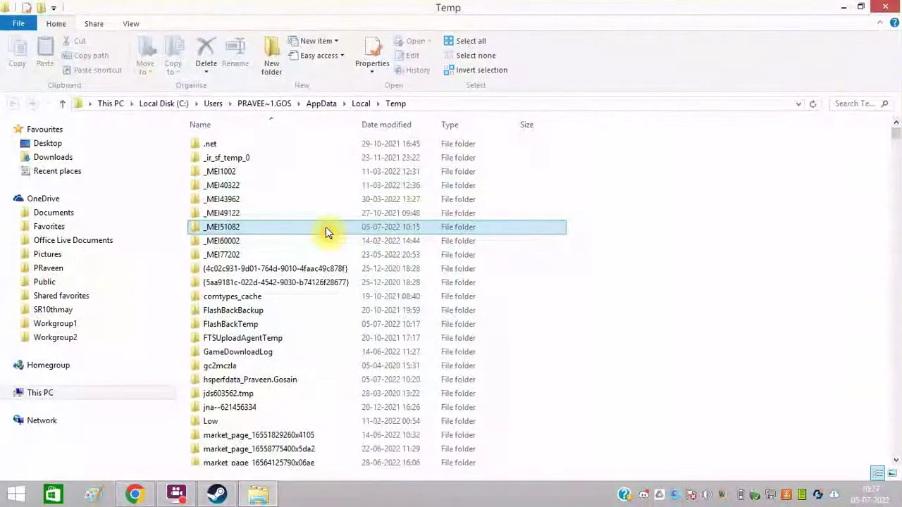
key("ctrl+a")
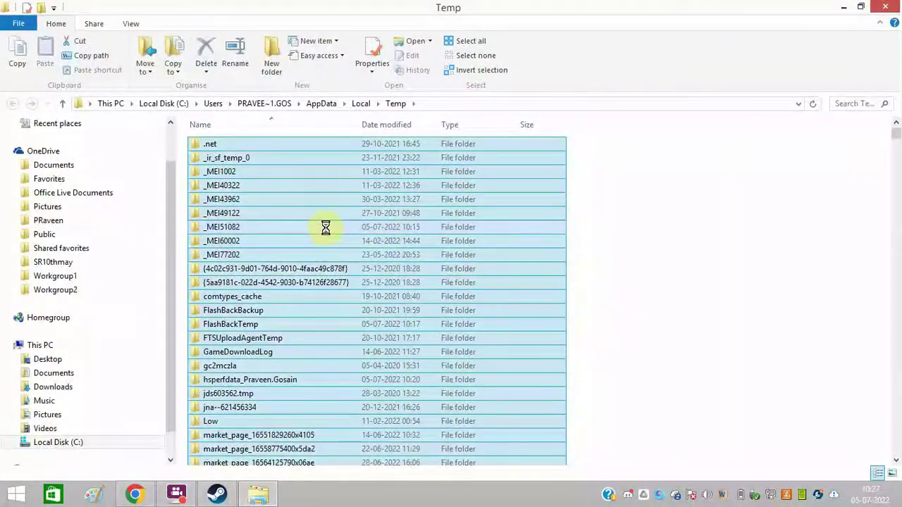
left_click(890, 9)
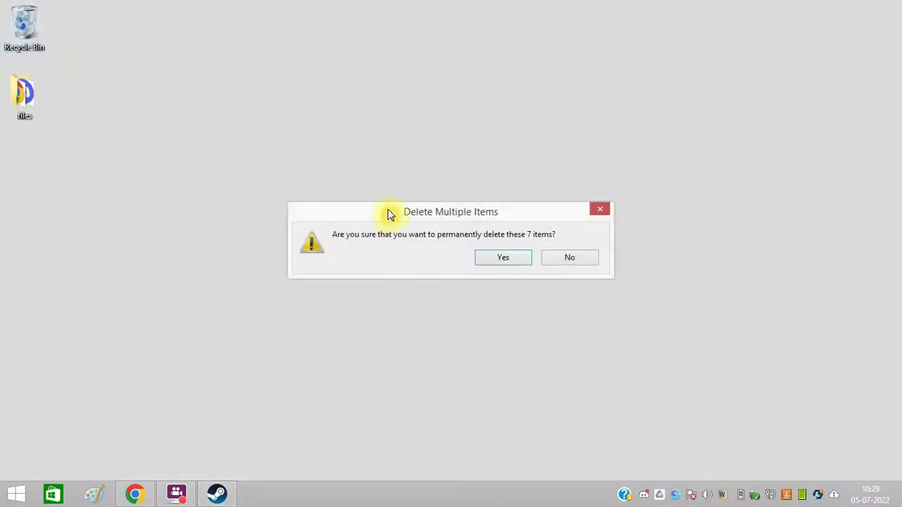
Confirm permanent deletion of the 7 items in the Delete Multiple Items prompt
left_click(503, 261)
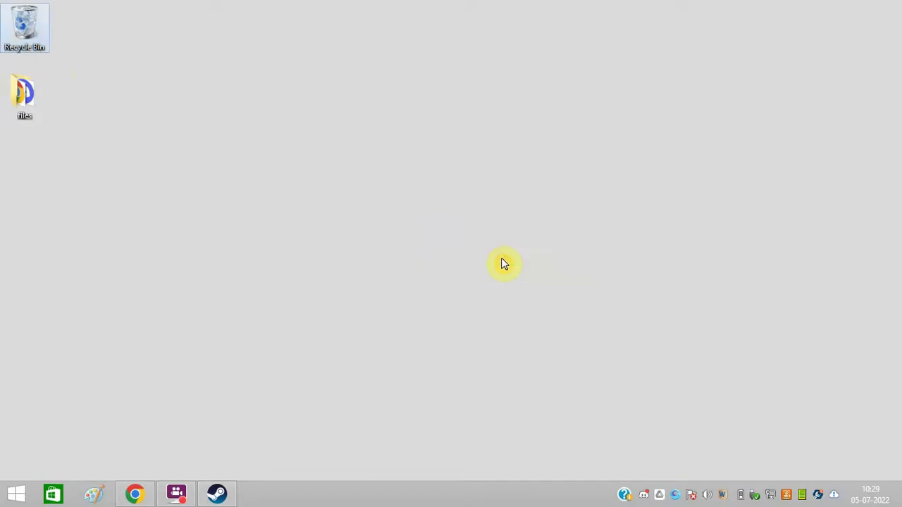